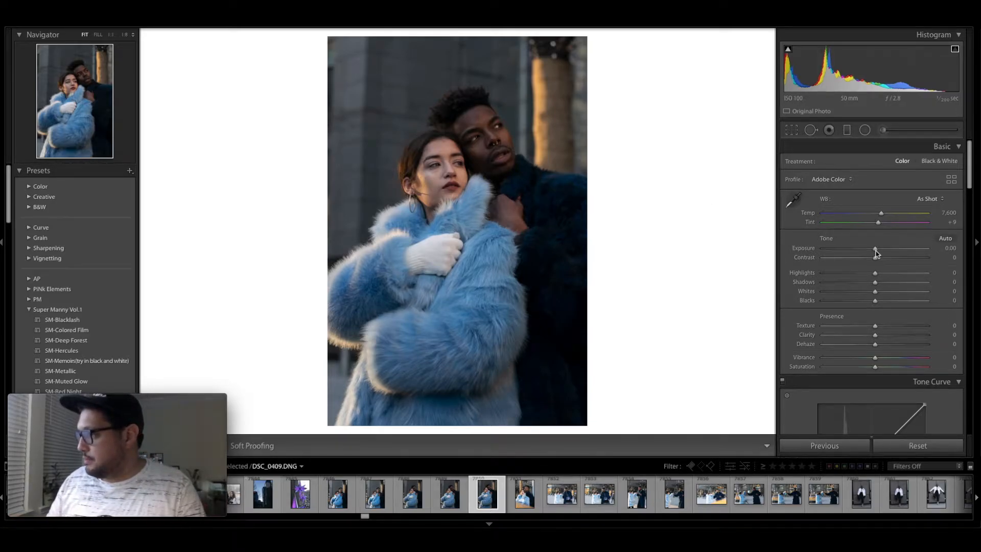
{"action": "left_click_drag", "start_coordinate": [876, 250], "coordinate": [885, 253]}
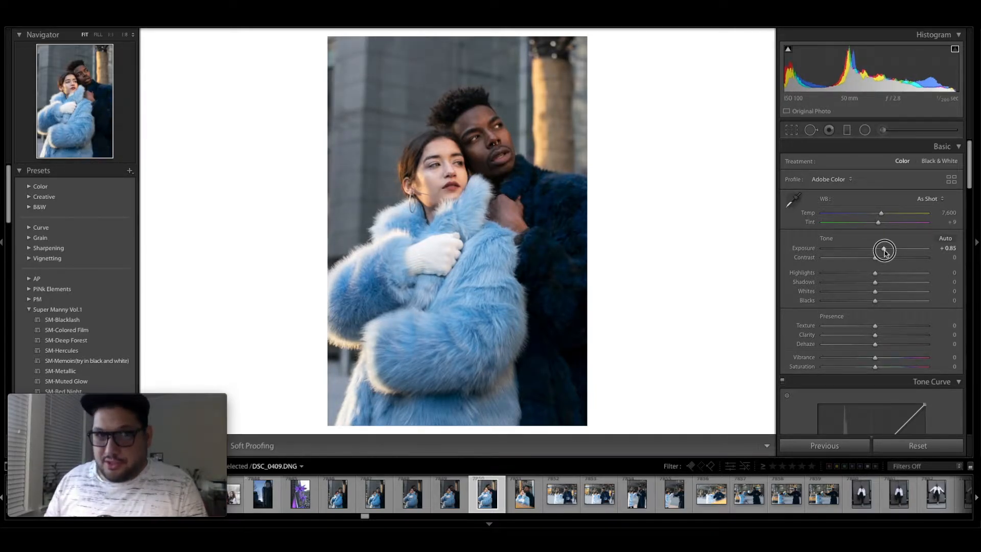
{"action": "left_click_drag", "start_coordinate": [884, 253], "coordinate": [884, 252]}
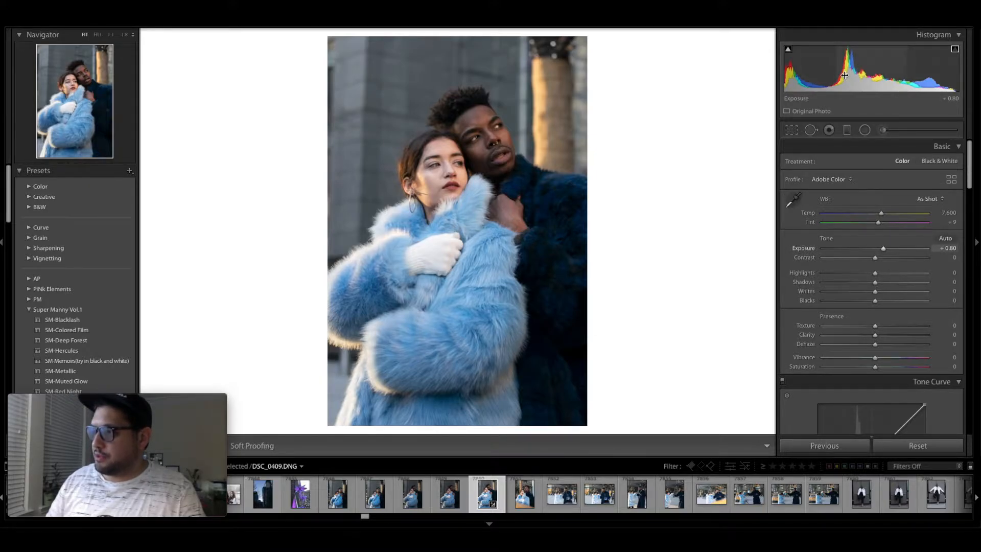
{"action": "double_click", "coordinate": [883, 250]}
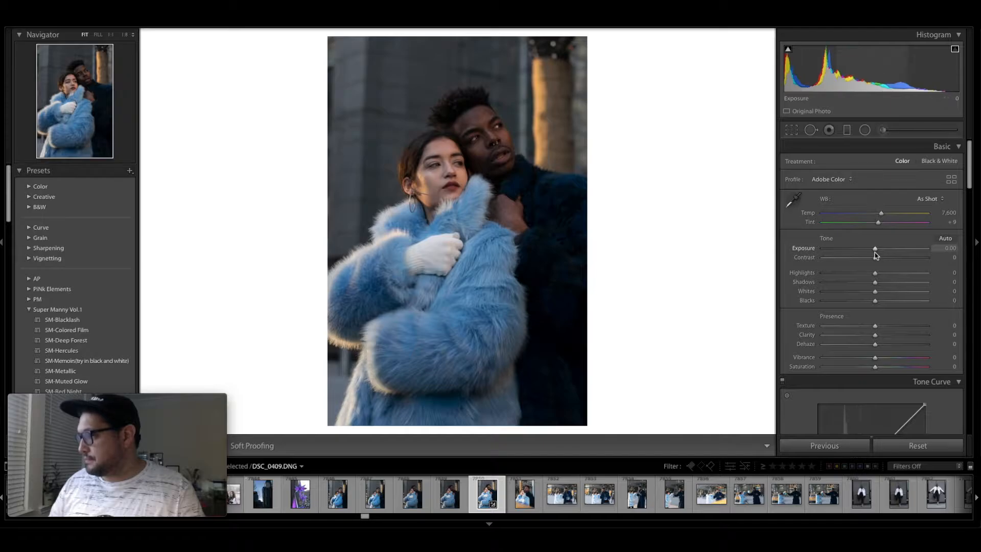
Crop the photo tightly around the couple's faces at the original aspect ratio, repositioning the image to keep both faces in frame.
{"action": "left_click", "coordinate": [792, 132]}
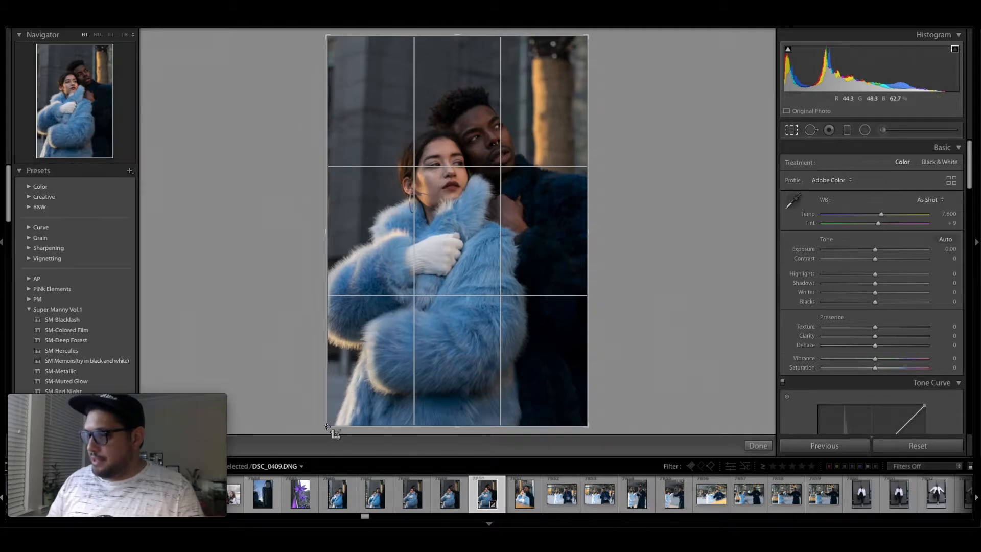
{"action": "left_click_drag", "start_coordinate": [337, 407], "coordinate": [368, 347]}
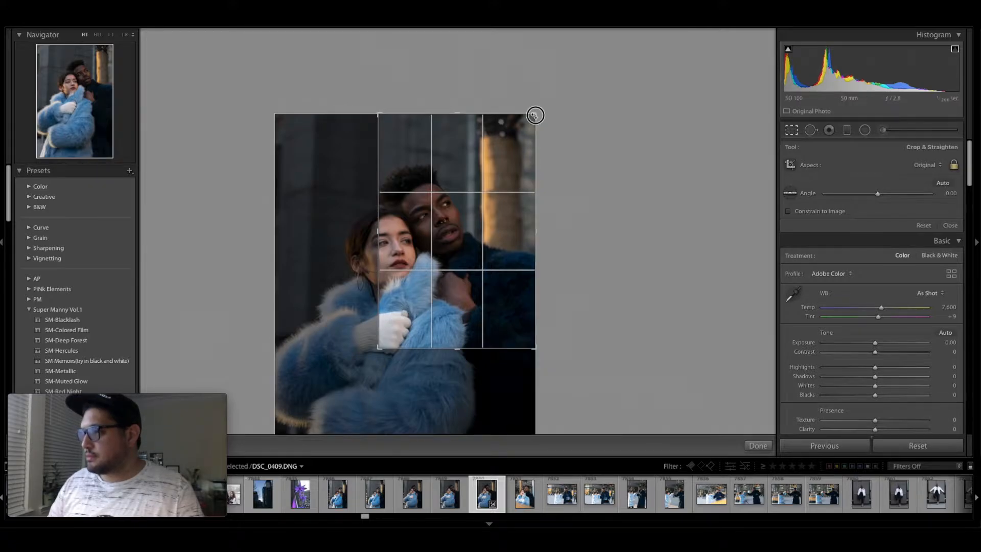
{"action": "left_click_drag", "start_coordinate": [534, 118], "coordinate": [514, 147]}
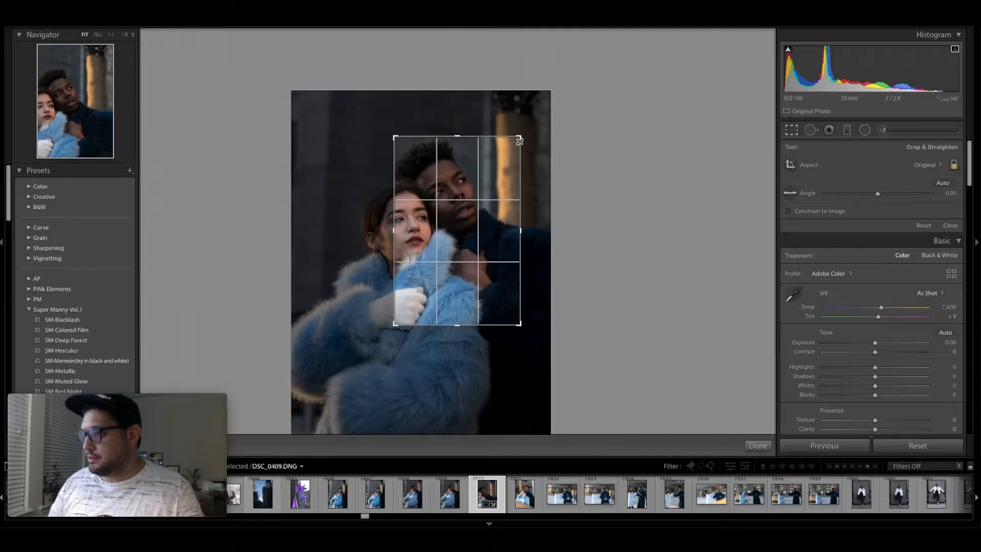
{"action": "left_click_drag", "start_coordinate": [459, 234], "coordinate": [486, 249]}
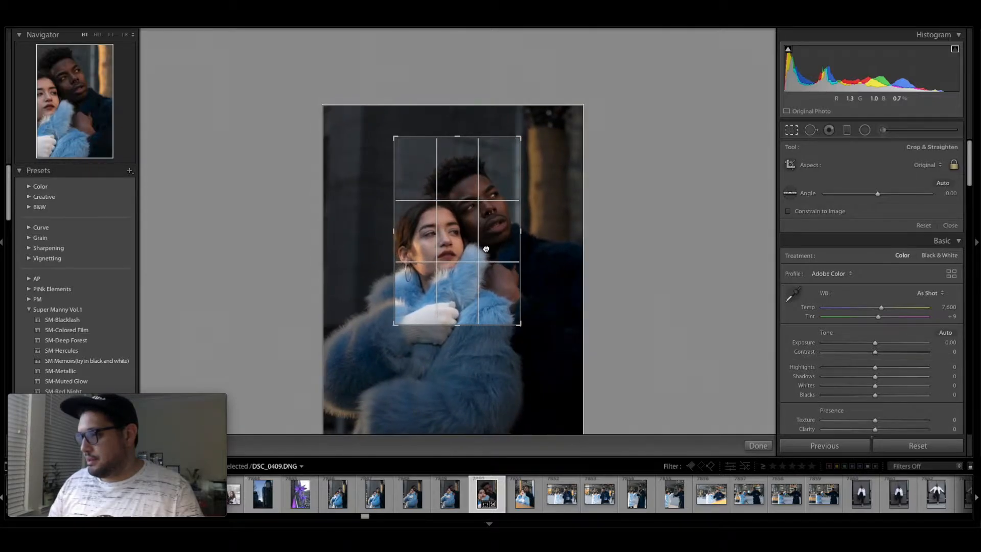
{"action": "left_click", "coordinate": [760, 449]}
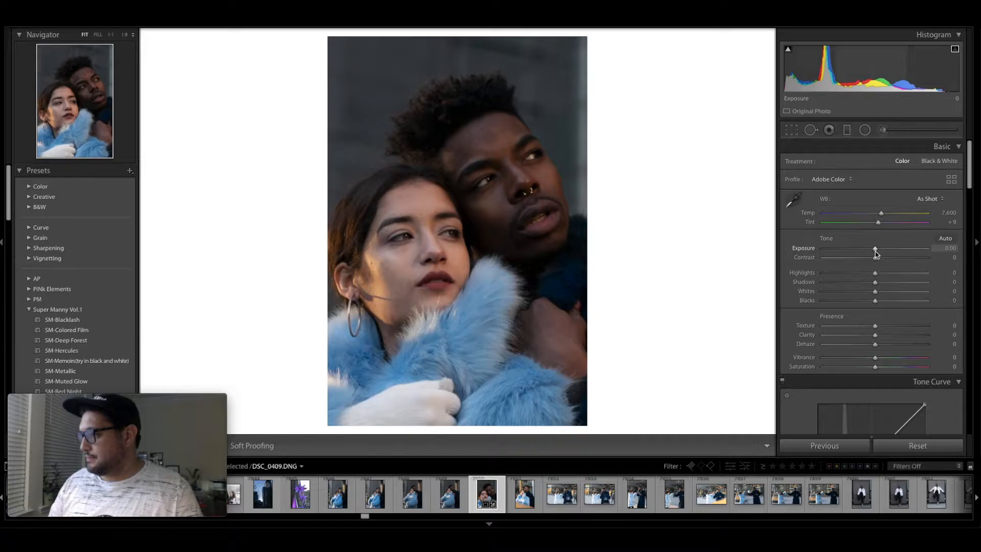
{"action": "left_click", "coordinate": [875, 285]}
{"action": "left_click_drag", "start_coordinate": [878, 287], "coordinate": [889, 285]}
{"action": "double_click", "coordinate": [889, 284]}
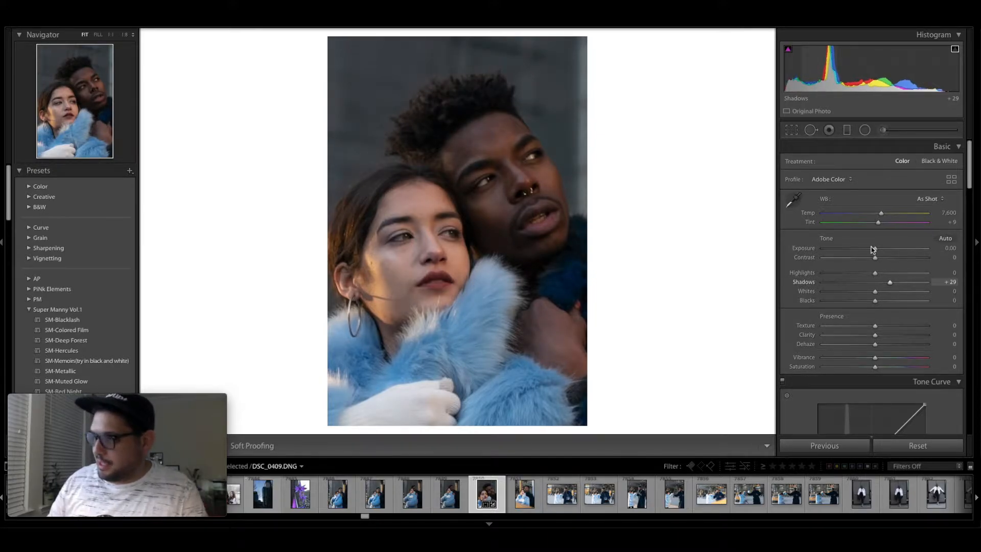
Raise the photo's overall Exposure to +0.80.
{"action": "left_click_drag", "start_coordinate": [876, 251], "coordinate": [884, 253]}
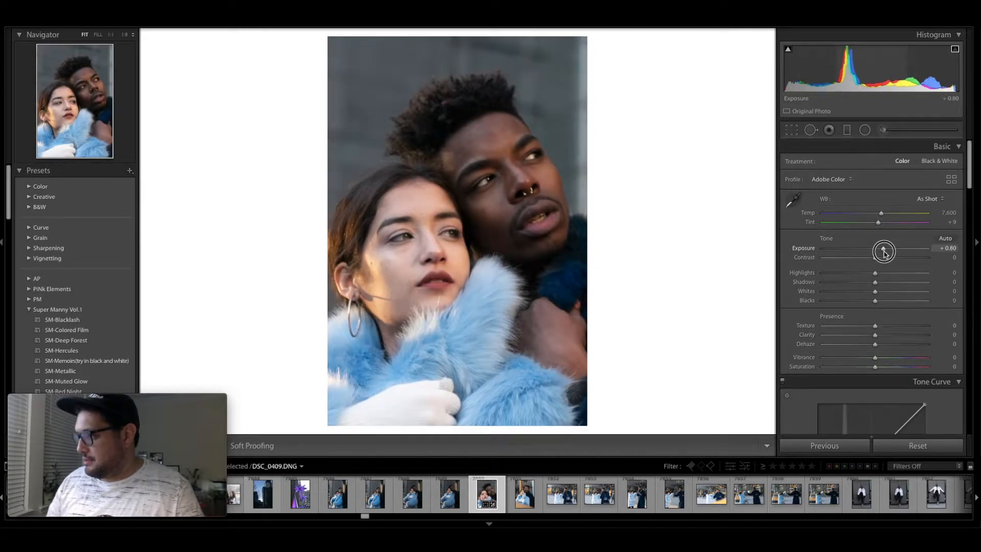
{"action": "left_click_drag", "start_coordinate": [885, 253], "coordinate": [885, 253]}
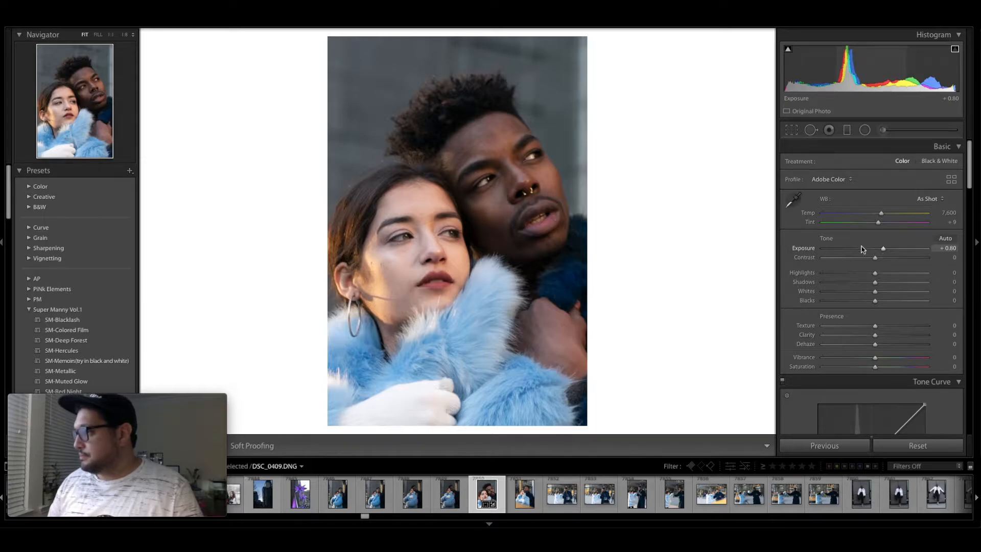
Reset the crop to the full frame and compare the brightened photo with its before version.
{"action": "left_click", "coordinate": [793, 132]}
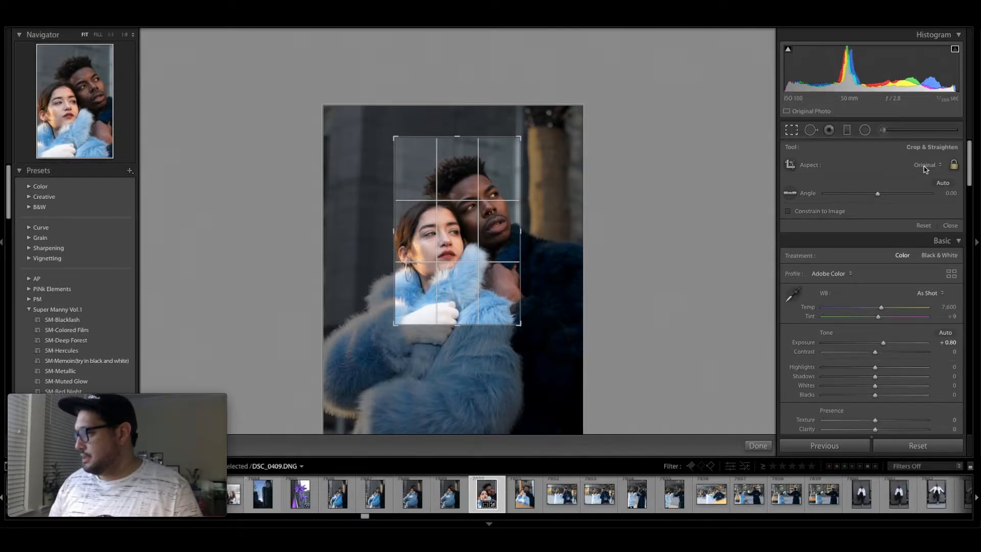
{"action": "left_click", "coordinate": [923, 227]}
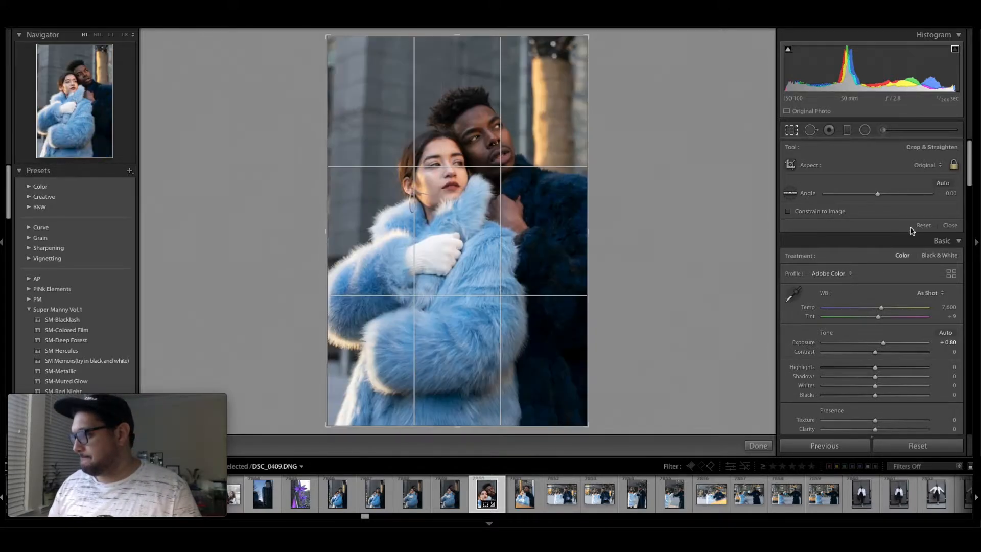
{"action": "left_click", "coordinate": [752, 448]}
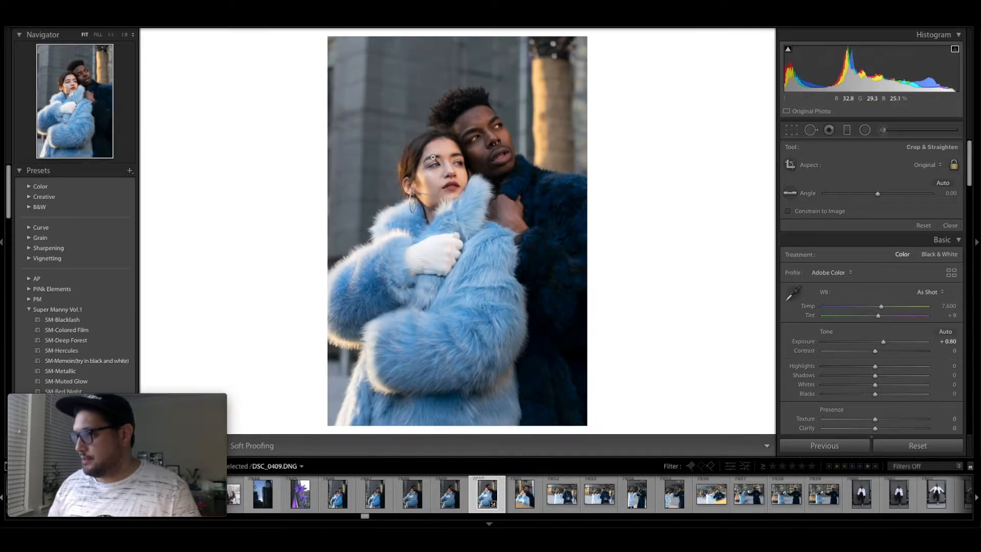
{"action": "key", "text": "r"}
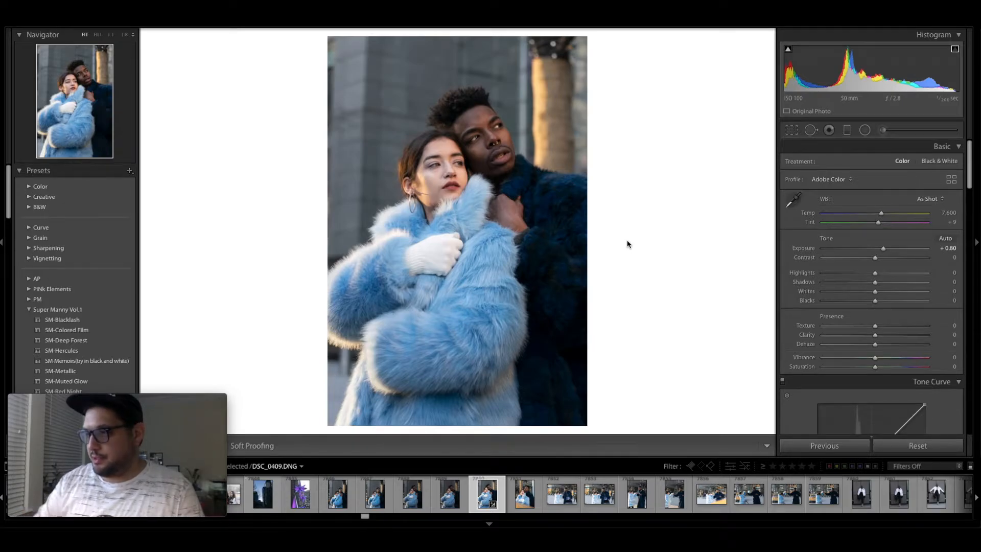
{"action": "key", "text": "backslash"}
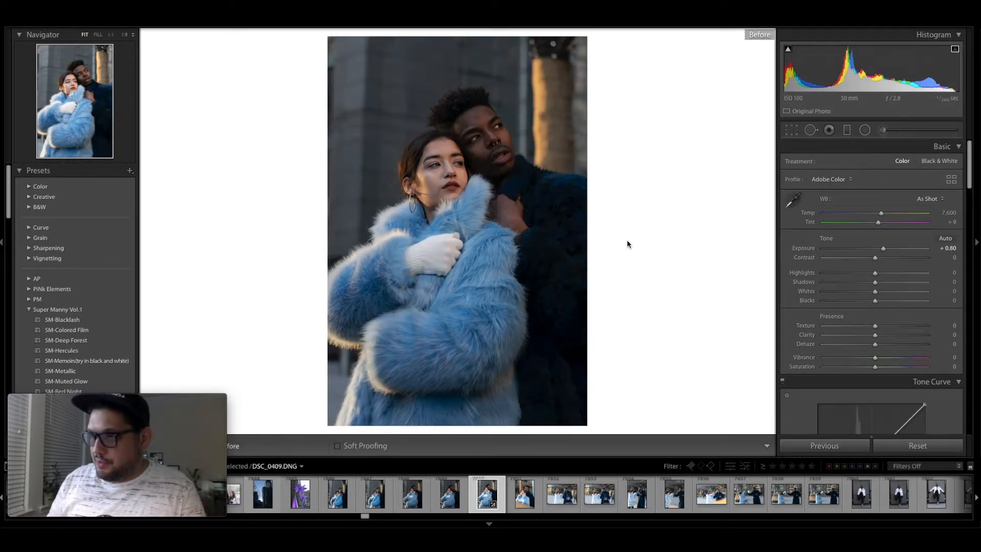
{"action": "key", "text": "backslash"}
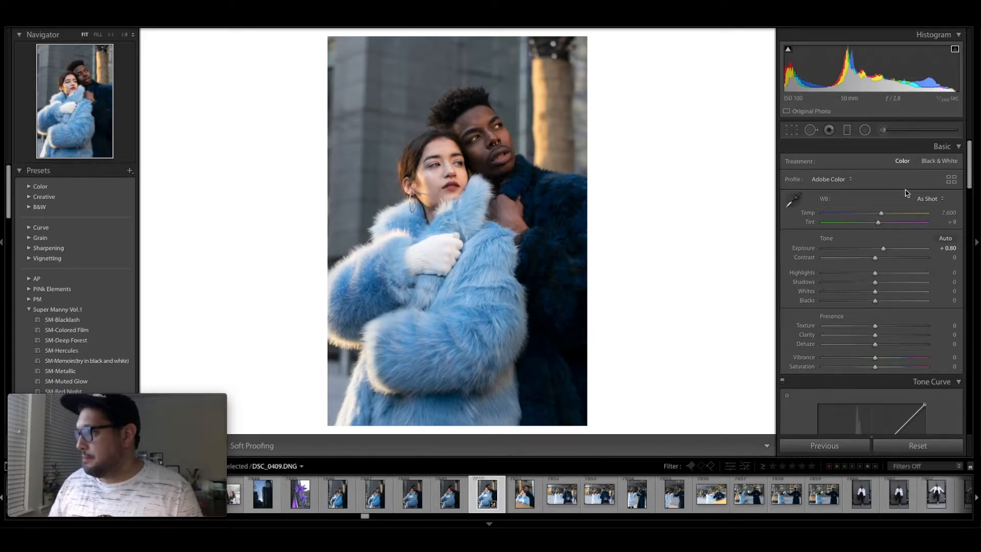
Lighten the man's forehead, nose and cheek with an Adjustment Brush mask using the Dodge (Lighten) effect at 0.25 exposure.
{"action": "left_click", "coordinate": [884, 131]}
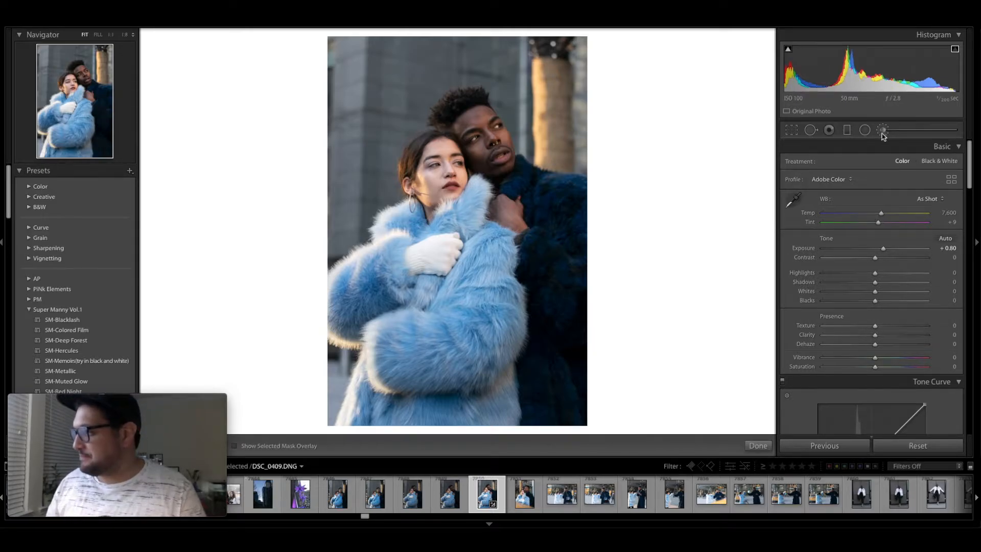
{"action": "left_click", "coordinate": [886, 131]}
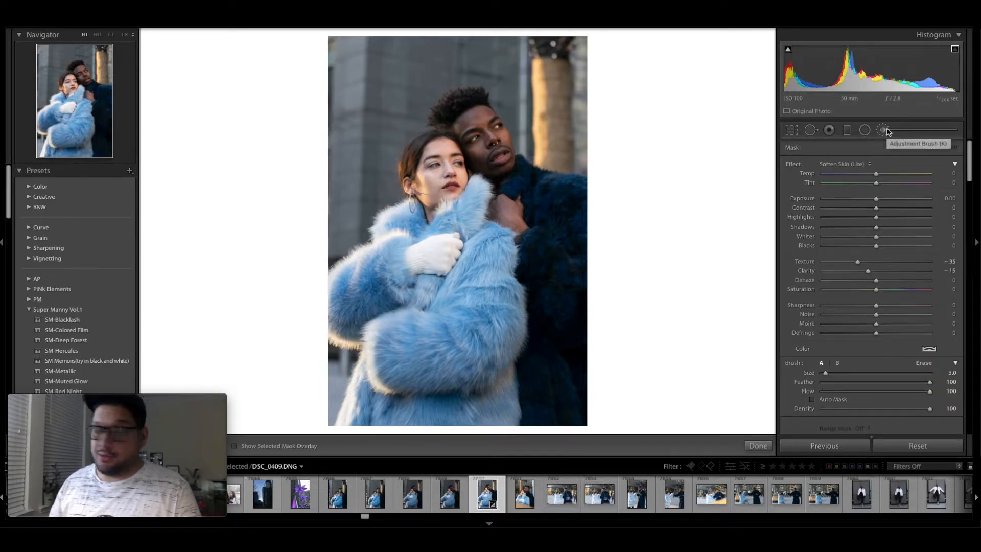
{"action": "left_click", "coordinate": [862, 164]}
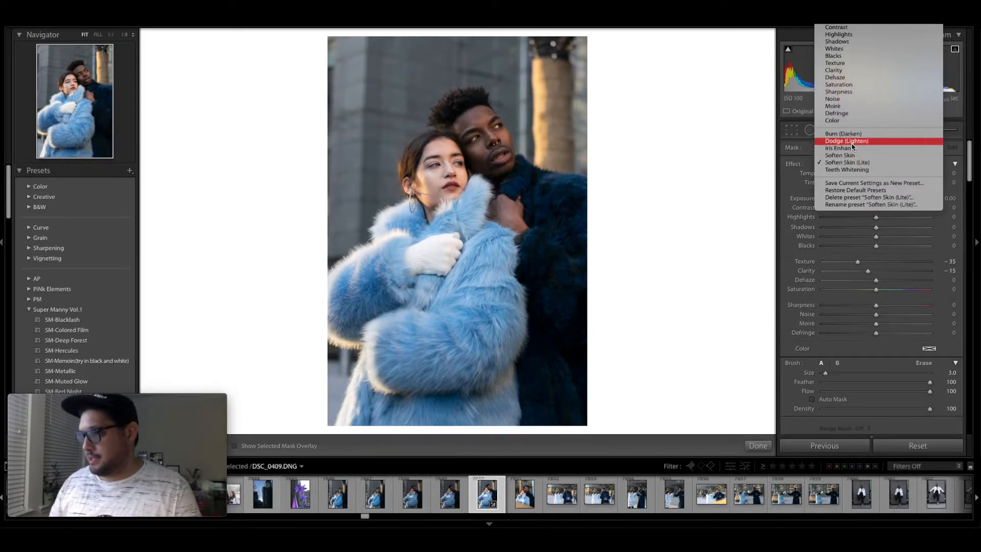
{"action": "left_click", "coordinate": [852, 146]}
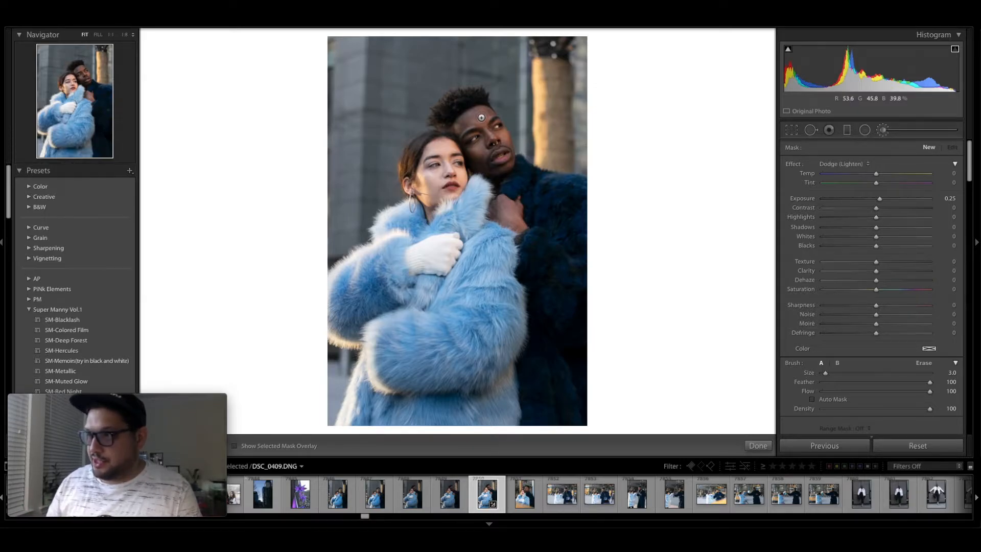
{"action": "scroll", "coordinate": [484, 114], "scroll_direction": "up", "scroll_amount": 5}
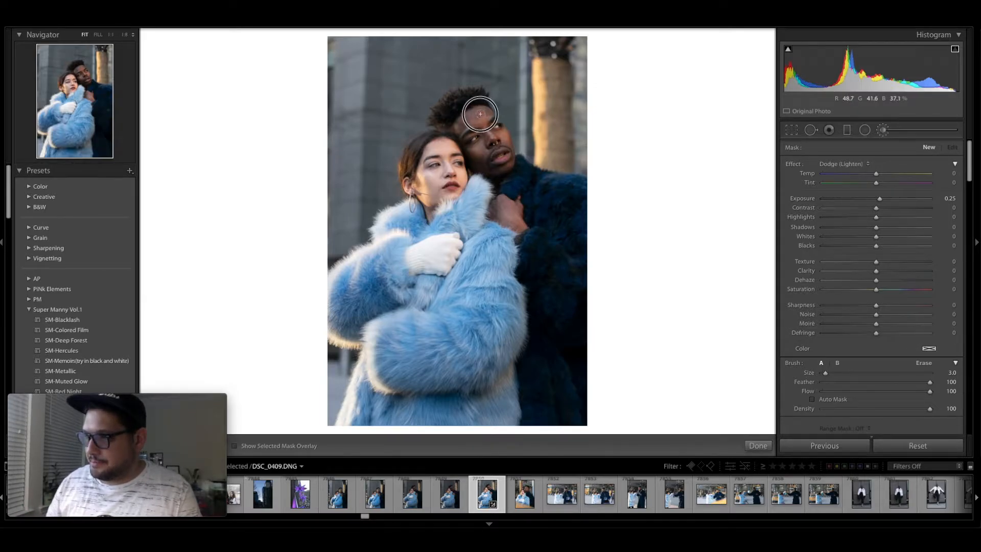
{"action": "mouse_move", "coordinate": [481, 115]}
{"action": "left_mouse_down"}
{"action": "mouse_move", "coordinate": [460, 127]}
{"action": "mouse_move", "coordinate": [474, 117]}
{"action": "left_mouse_up"}
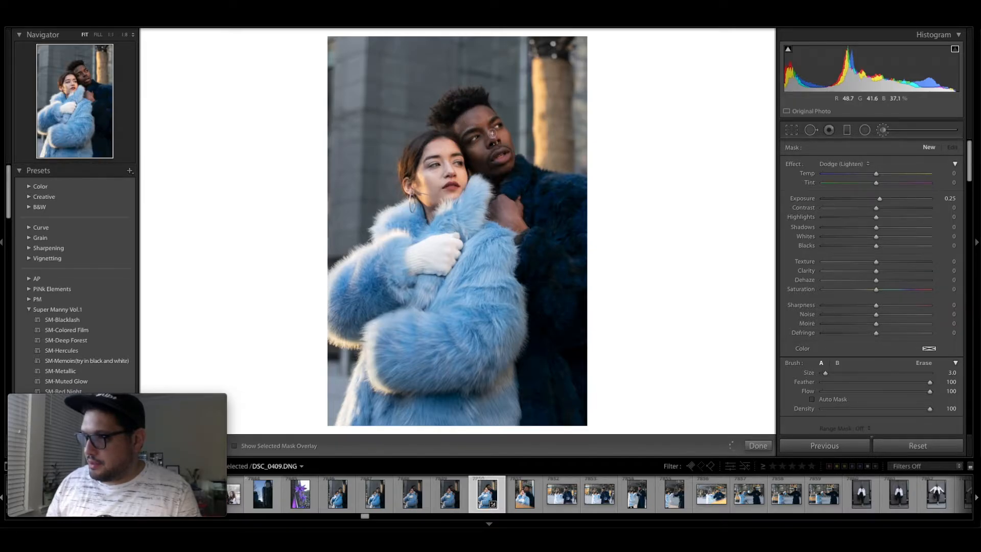
{"action": "mouse_move", "coordinate": [482, 145]}
{"action": "left_mouse_down"}
{"action": "mouse_move", "coordinate": [517, 135]}
{"action": "mouse_move", "coordinate": [503, 136]}
{"action": "mouse_move", "coordinate": [511, 165]}
{"action": "mouse_move", "coordinate": [503, 169]}
{"action": "mouse_move", "coordinate": [498, 148]}
{"action": "left_mouse_up"}
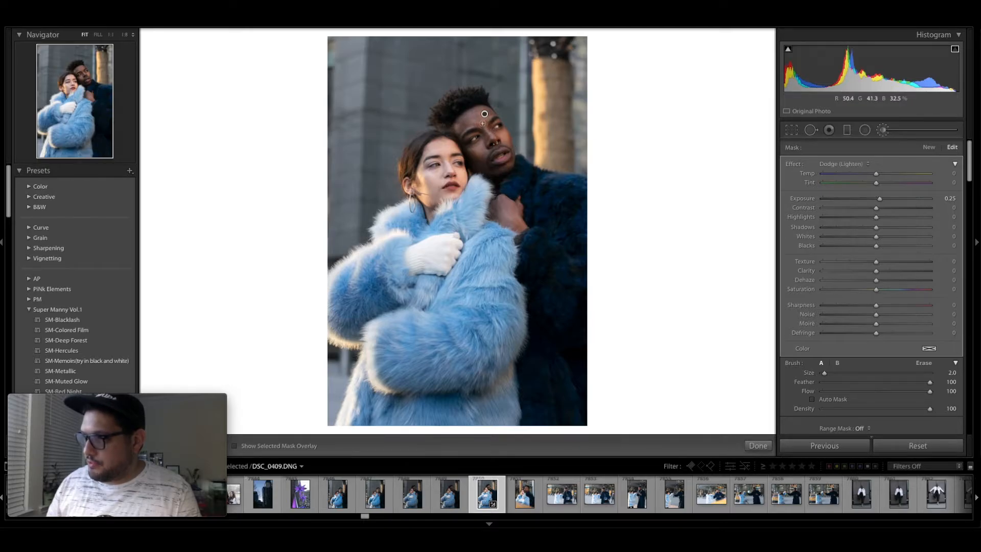
{"action": "left_click_drag", "start_coordinate": [483, 123], "coordinate": [490, 138]}
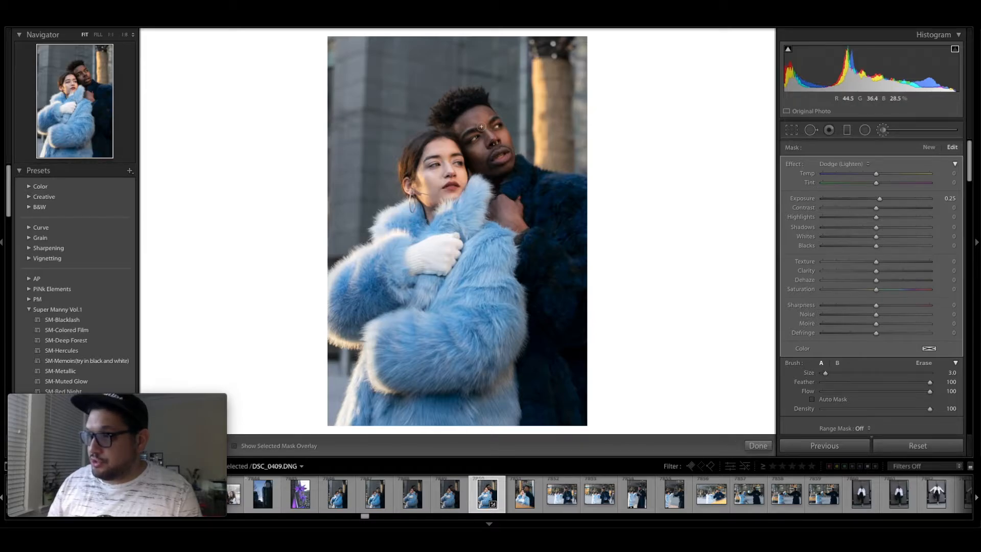
Lighten the woman's face in the same dodge mask with brush sizes 6 and 3, and compare the finished result with the before version.
{"action": "key", "text": "bracketright"}
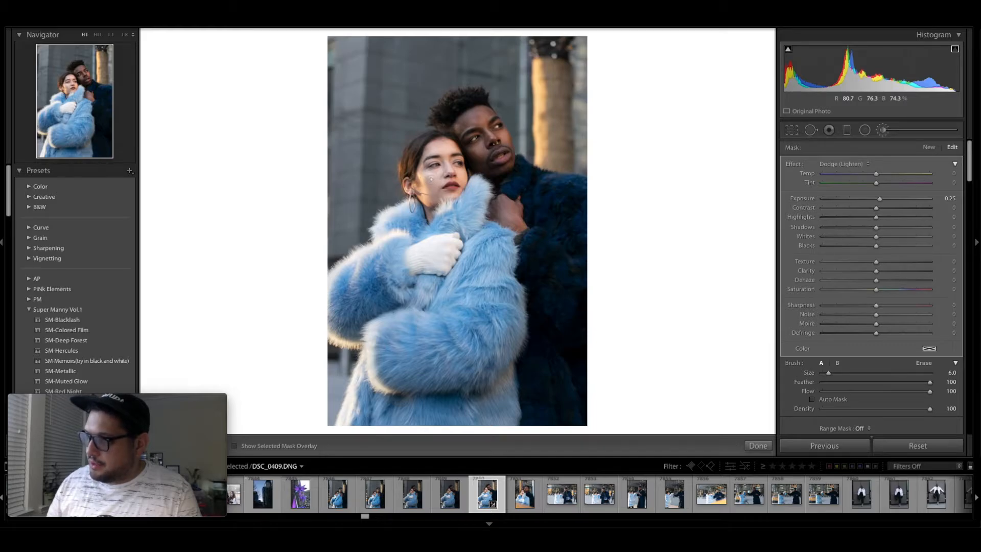
{"action": "key", "text": "bracketleft"}
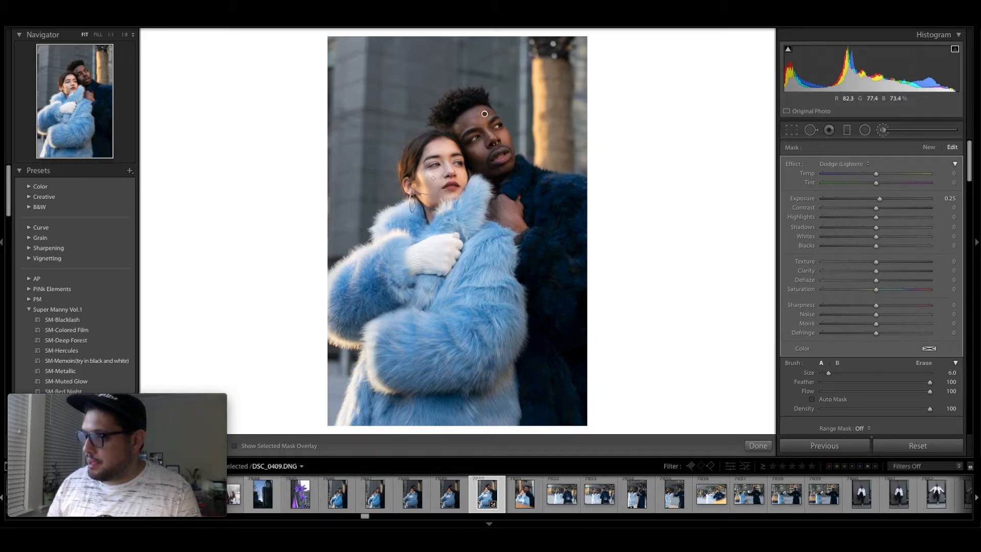
{"action": "mouse_move", "coordinate": [433, 178]}
{"action": "left_mouse_down"}
{"action": "mouse_move", "coordinate": [433, 194]}
{"action": "mouse_move", "coordinate": [426, 180]}
{"action": "left_mouse_up"}
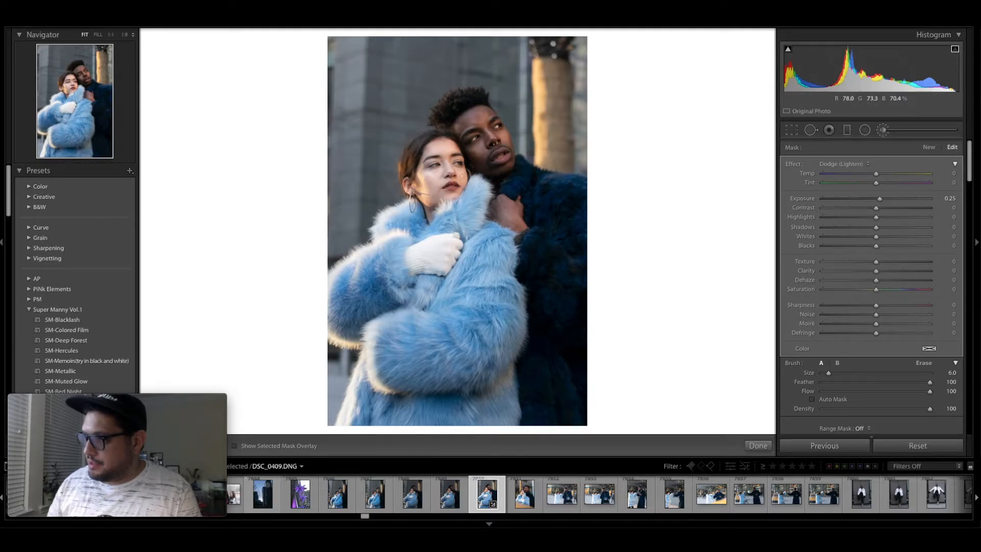
{"action": "key", "text": "bracketleft"}
{"action": "key", "text": "bracketleft"}
{"action": "key", "text": "bracketleft"}
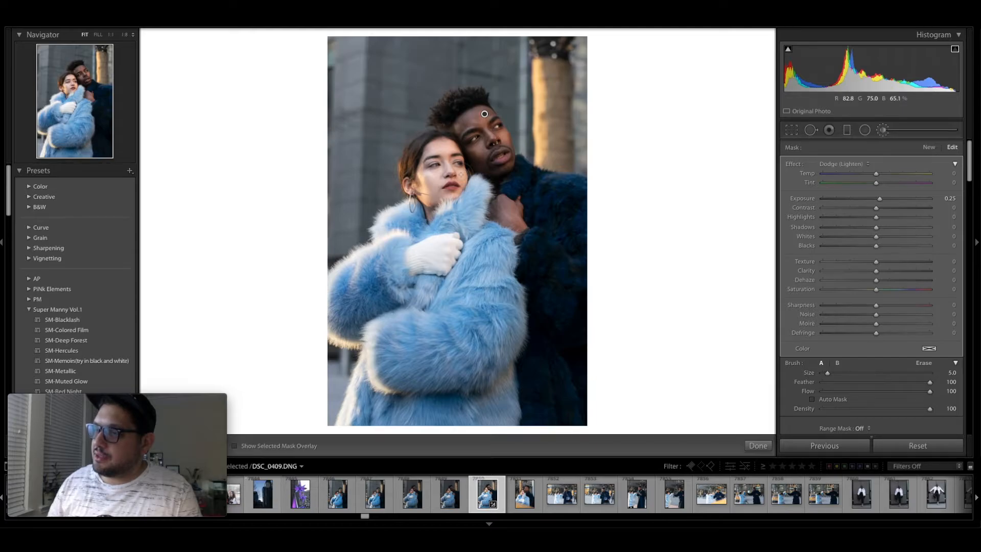
{"action": "key", "text": "bracketleft"}
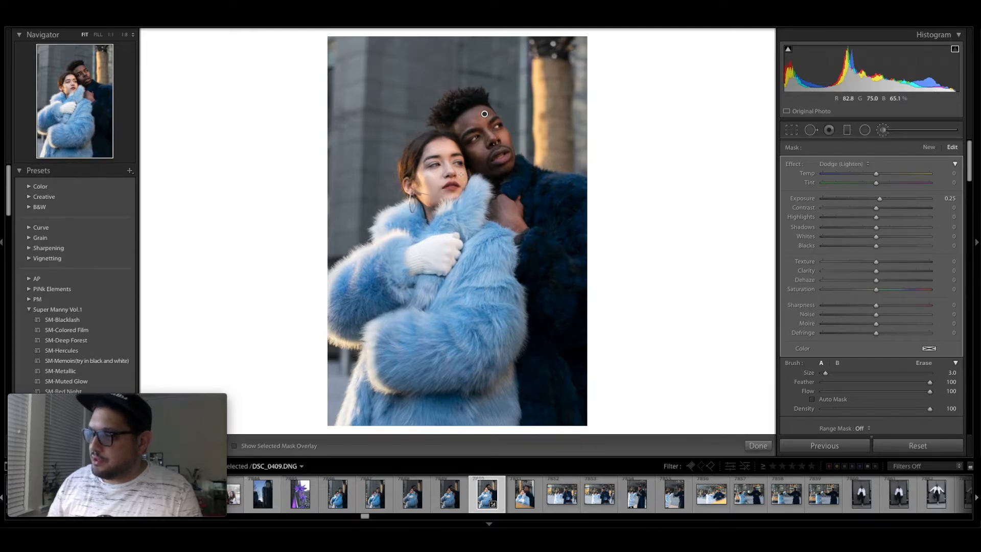
{"action": "mouse_move", "coordinate": [461, 175]}
{"action": "left_mouse_down"}
{"action": "mouse_move", "coordinate": [463, 184]}
{"action": "mouse_move", "coordinate": [461, 174]}
{"action": "left_mouse_up"}
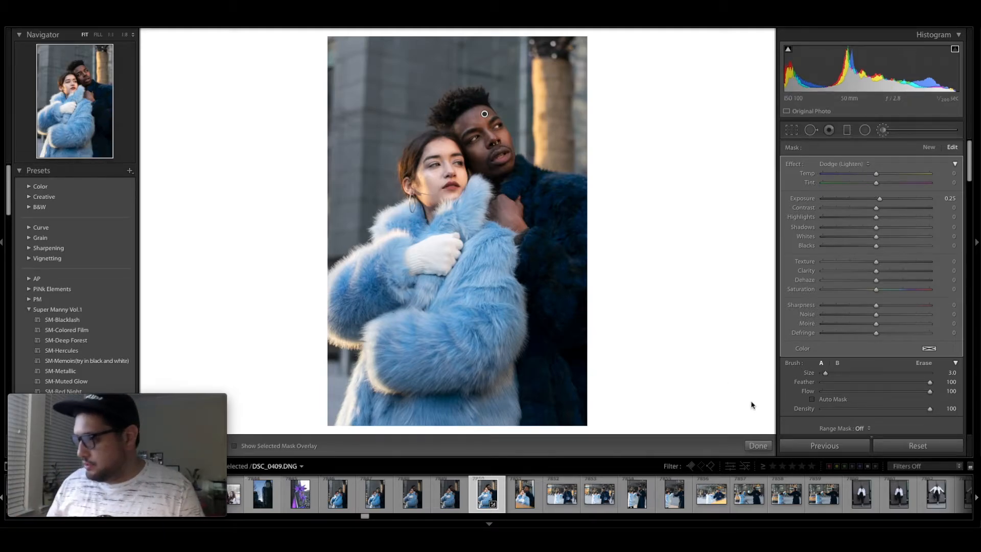
{"action": "left_click", "coordinate": [755, 446]}
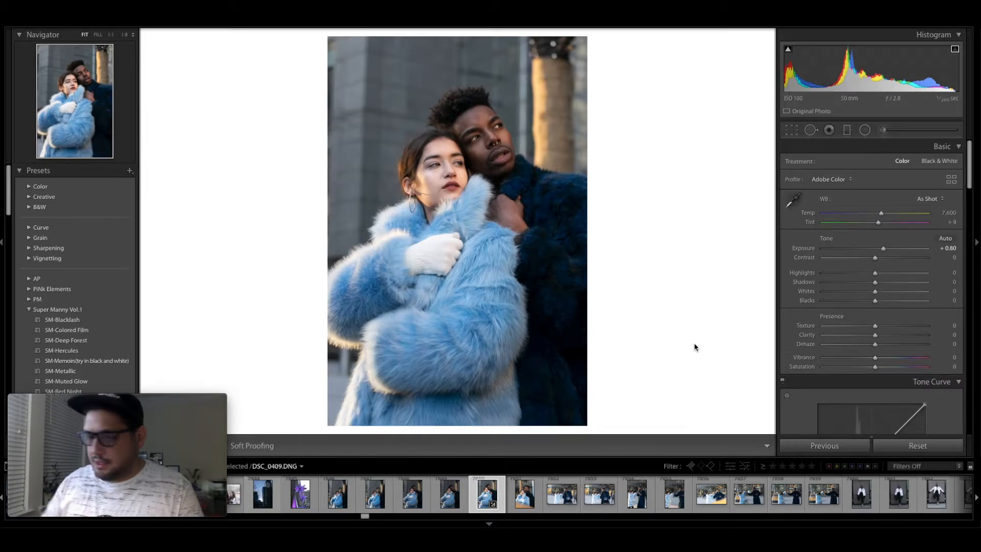
{"action": "key", "text": "backslash"}
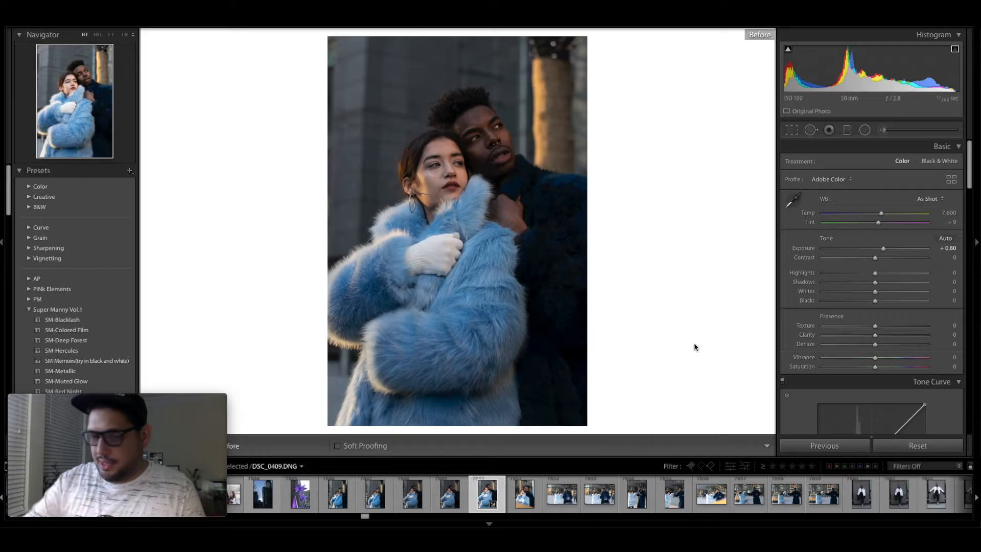
{"action": "key", "text": "backslash"}
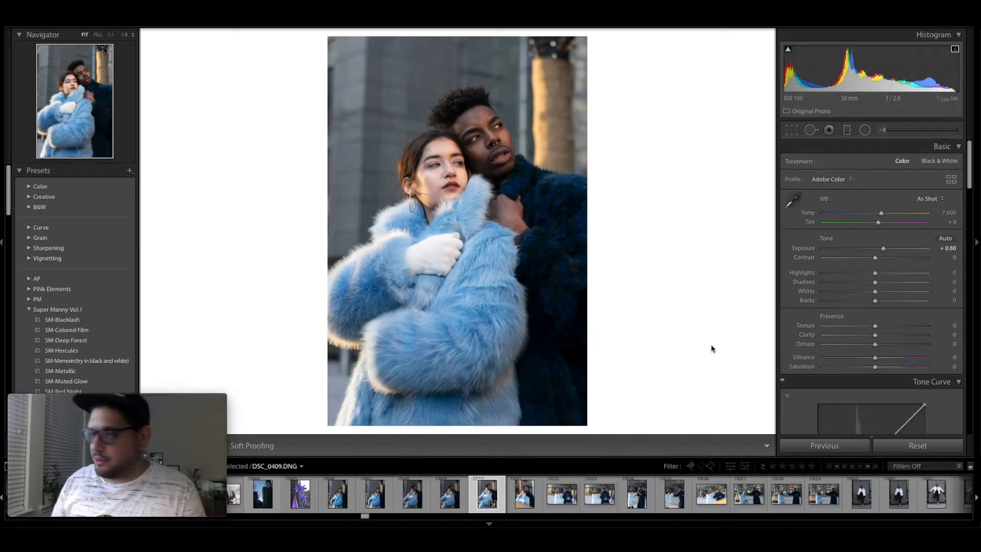
Soften the man's facial skin with a new Adjustment Brush mask using the Soften Skin (Lite) effect and brush sizes 3 and 1.
{"action": "left_click", "coordinate": [883, 130]}
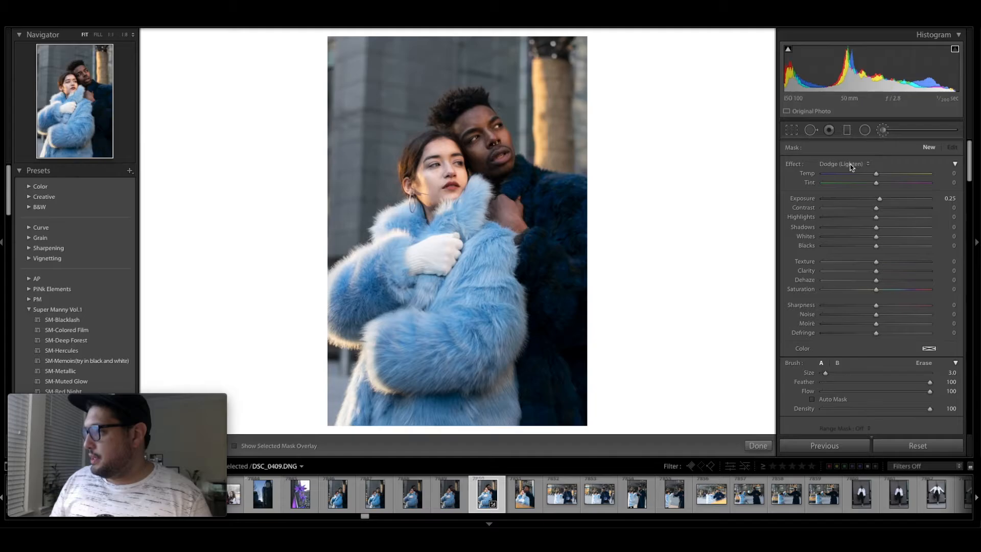
{"action": "left_click", "coordinate": [851, 167]}
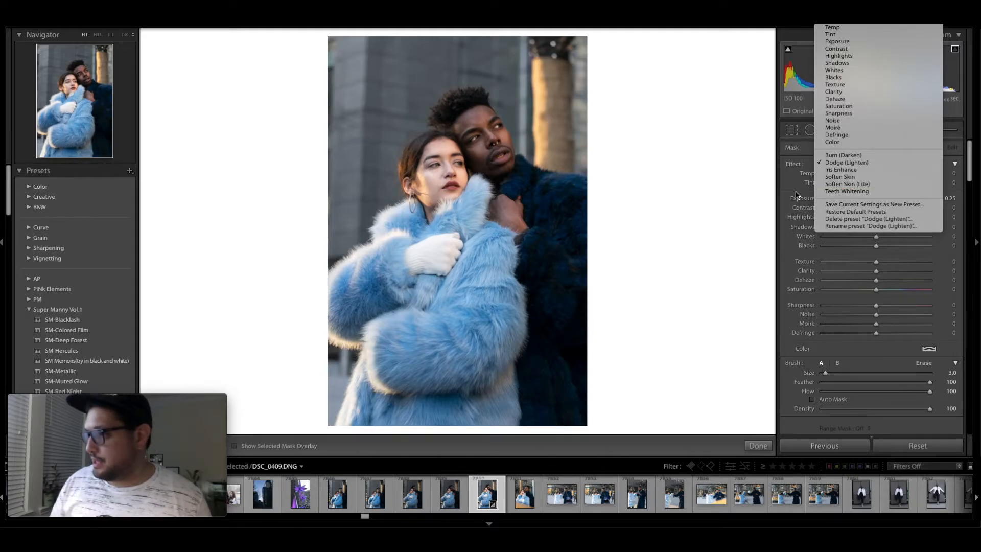
{"action": "left_click", "coordinate": [824, 185]}
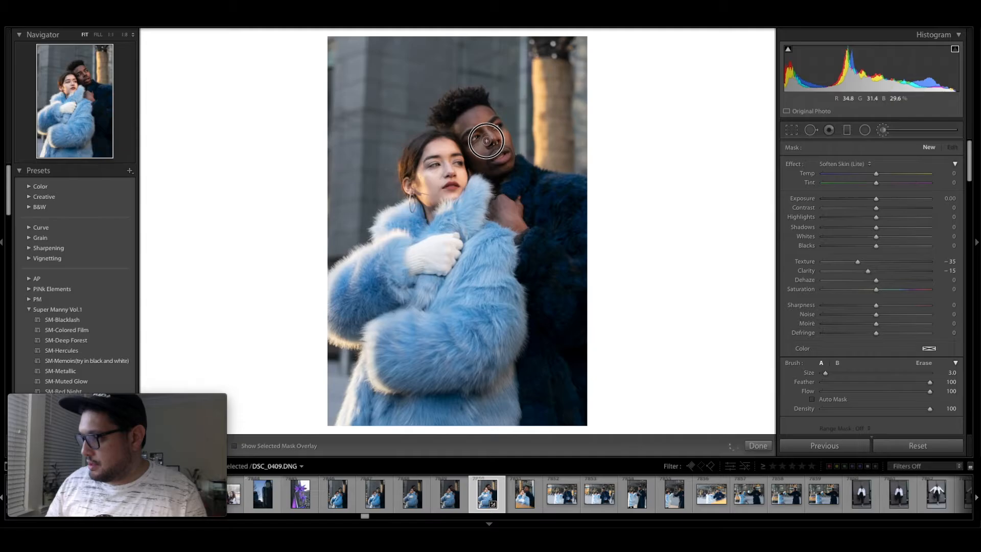
{"action": "mouse_move", "coordinate": [483, 157]}
{"action": "left_mouse_down"}
{"action": "mouse_move", "coordinate": [497, 131]}
{"action": "mouse_move", "coordinate": [510, 163]}
{"action": "left_mouse_up"}
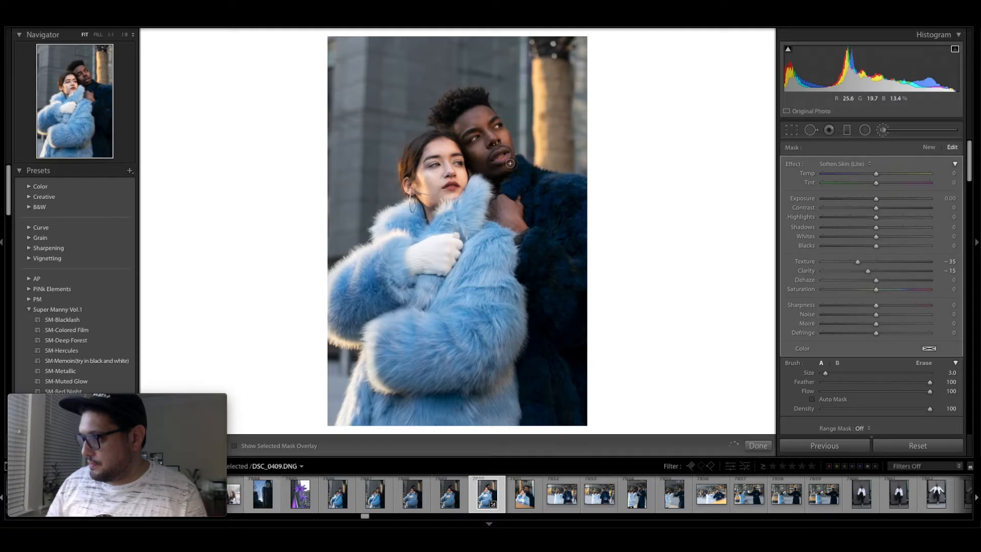
{"action": "key", "text": "["}
{"action": "key", "text": "["}
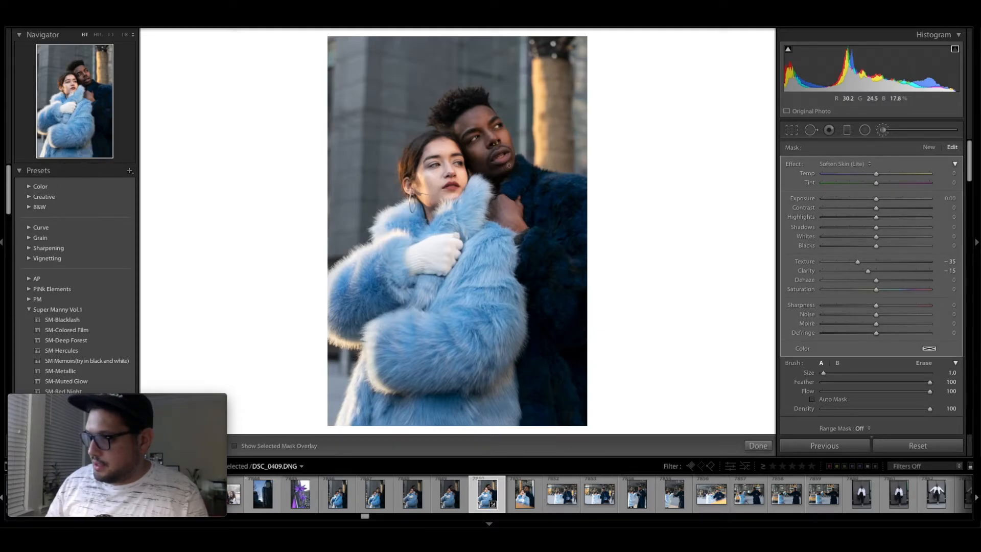
{"action": "left_click_drag", "start_coordinate": [510, 166], "coordinate": [498, 171]}
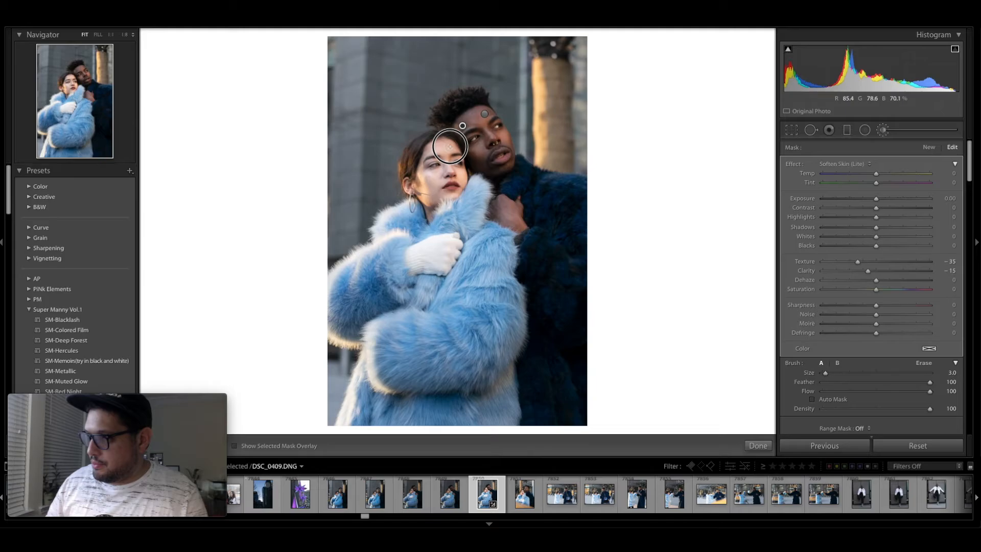
Soften the woman's forehead in the same skin mask at brush size 3, and compare the finished result with the before version.
{"action": "left_click_drag", "start_coordinate": [440, 146], "coordinate": [427, 153]}
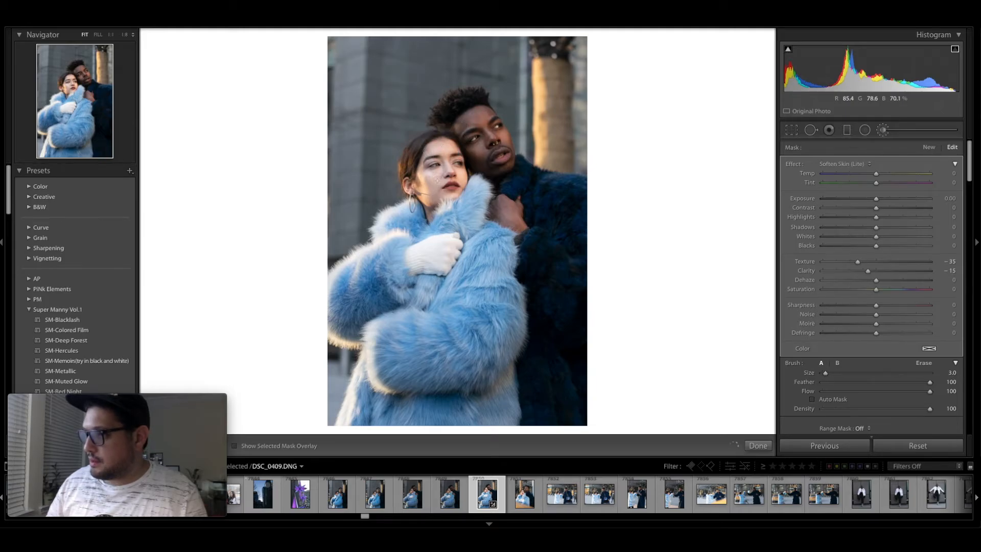
{"action": "left_click", "coordinate": [758, 445]}
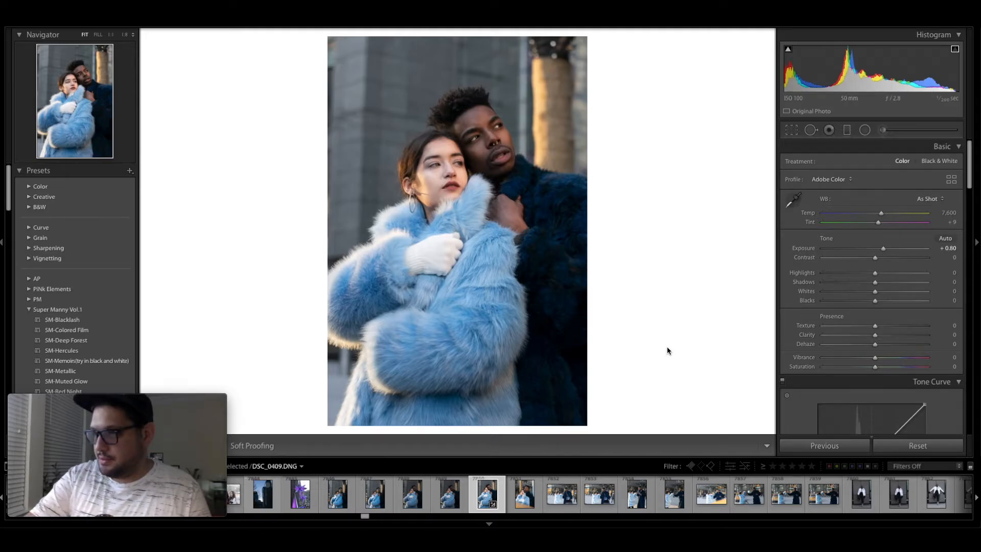
{"action": "key", "text": "backslash"}
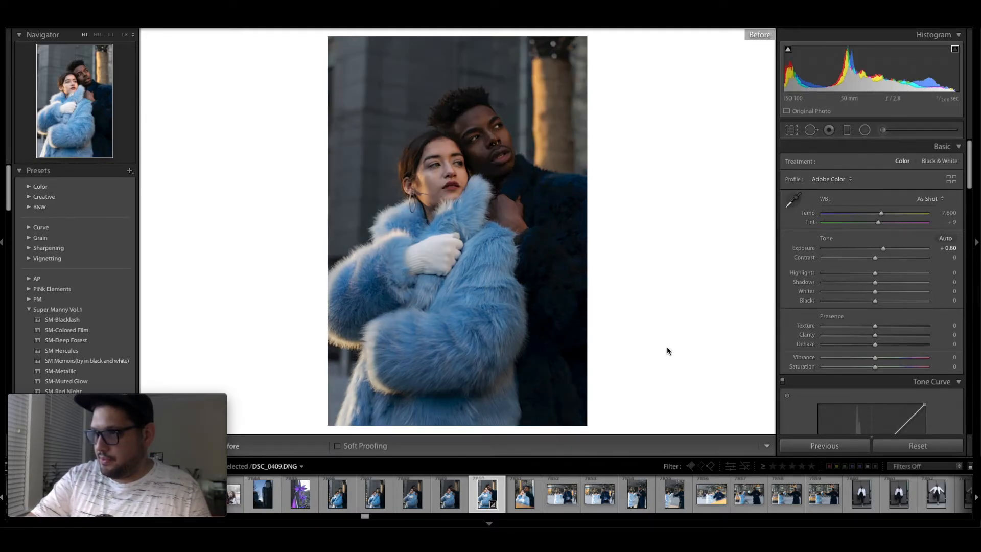
{"action": "key", "text": "backslash"}
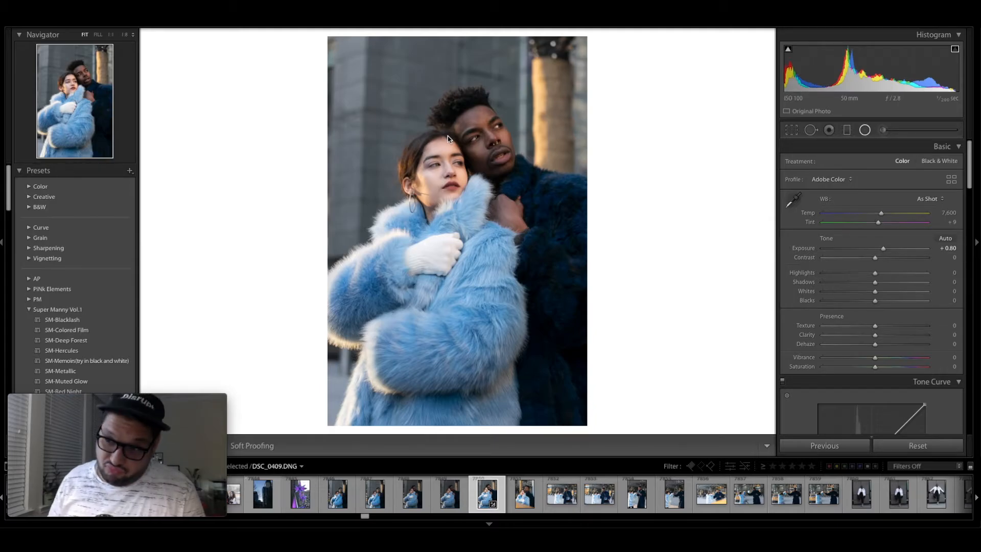
Draw a circular Radial Filter around the couple's heads and centre it between their faces.
{"action": "key", "text": "shift+m"}
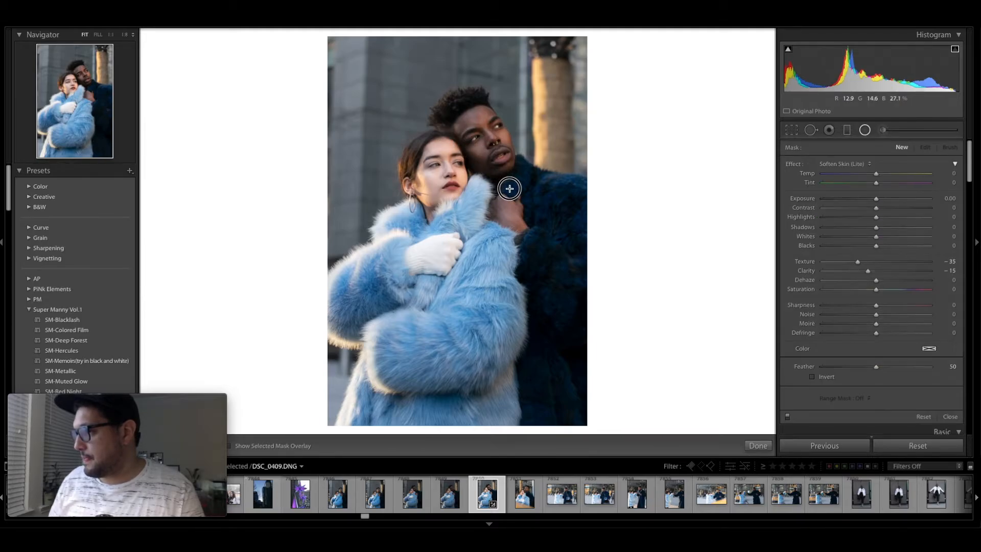
{"action": "left_click_drag", "start_coordinate": [442, 127], "coordinate": [526, 211]}
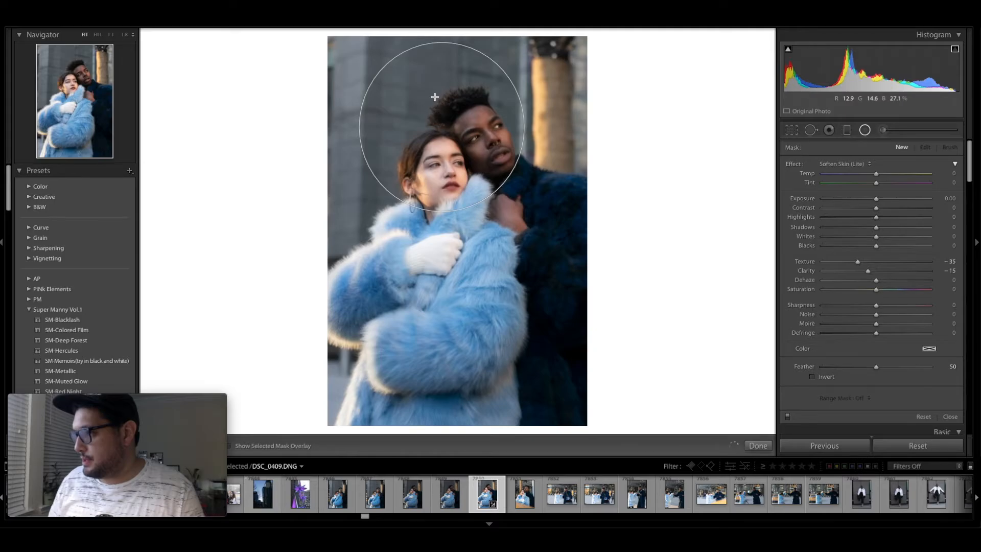
{"action": "mouse_move", "coordinate": [442, 127]}
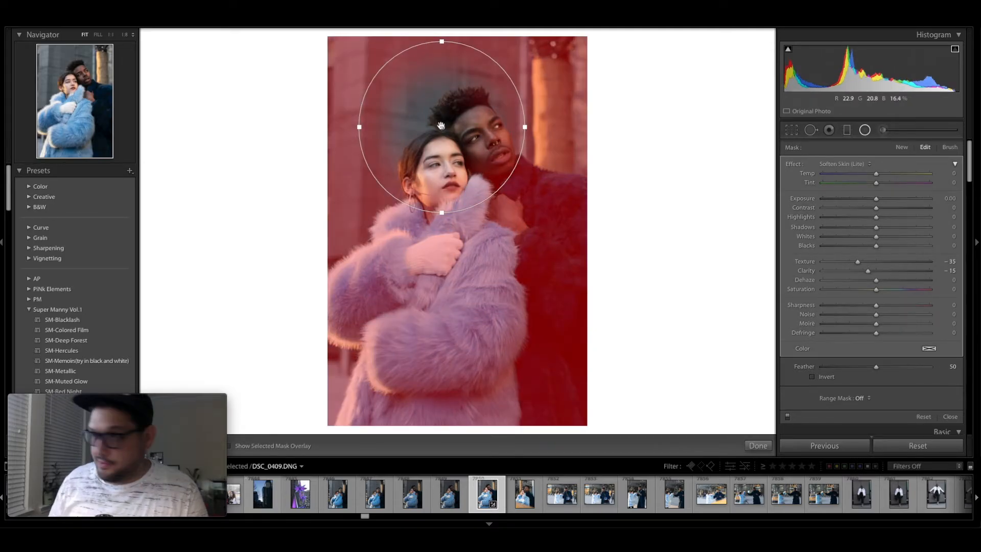
{"action": "left_click_drag", "start_coordinate": [441, 125], "coordinate": [462, 164]}
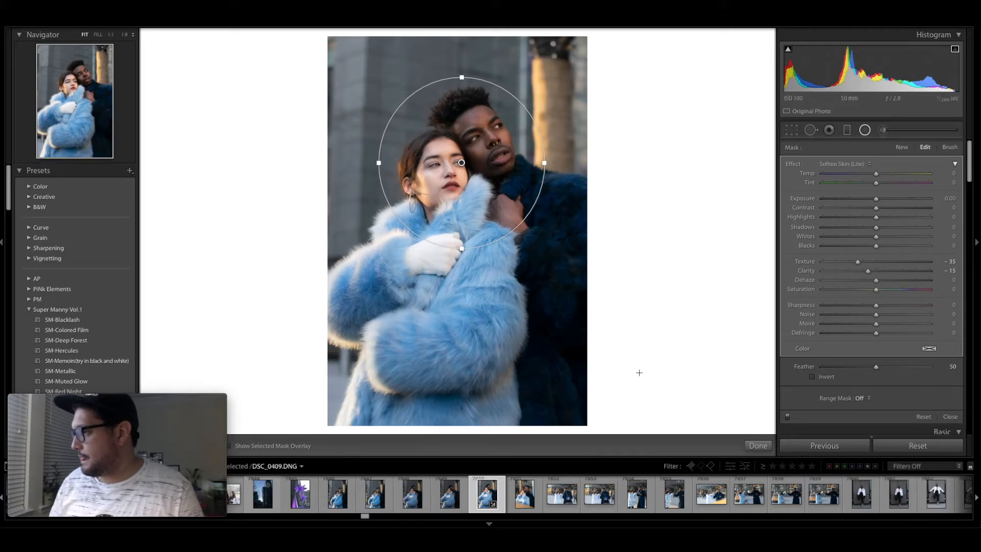
Switch the radial filter to the Exposure effect and darken the area outside the circle with Exposure at -0.71.
{"action": "left_click", "coordinate": [852, 168]}
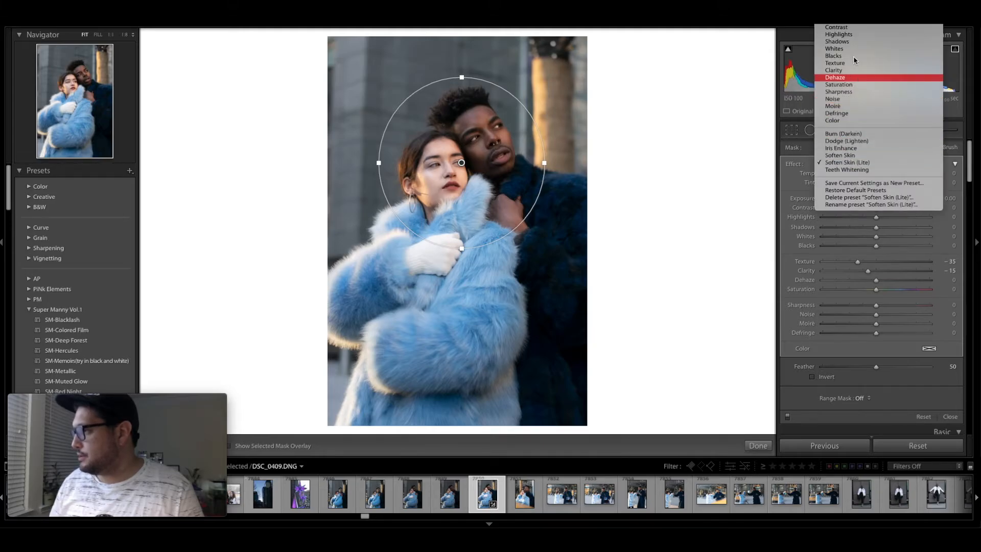
{"action": "left_click", "coordinate": [848, 26]}
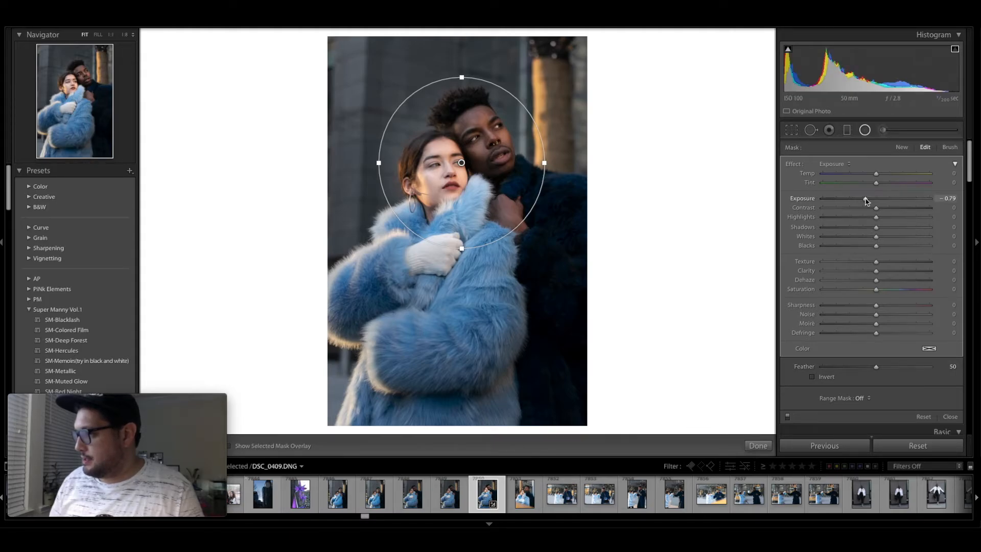
{"action": "left_click_drag", "start_coordinate": [865, 201], "coordinate": [863, 202]}
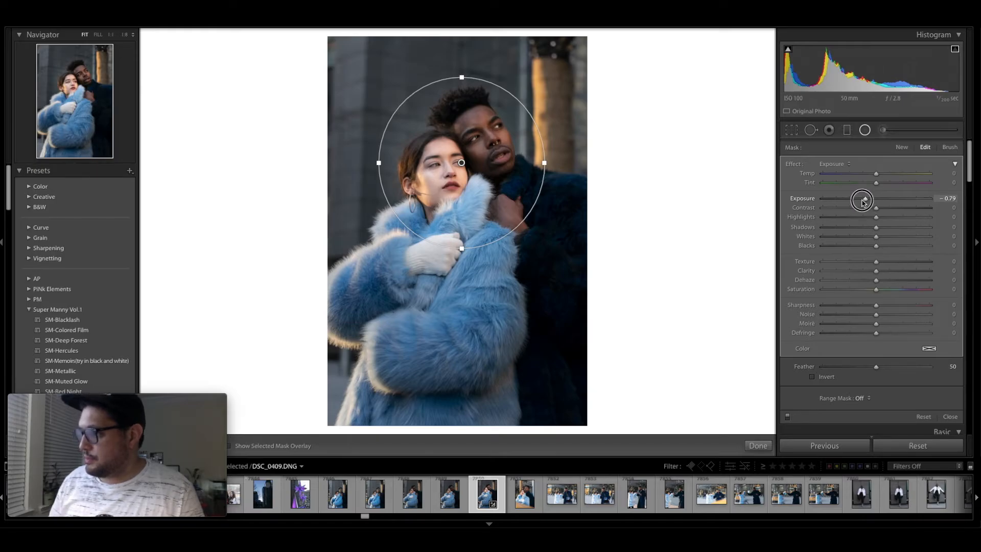
{"action": "left_click_drag", "start_coordinate": [863, 201], "coordinate": [867, 200]}
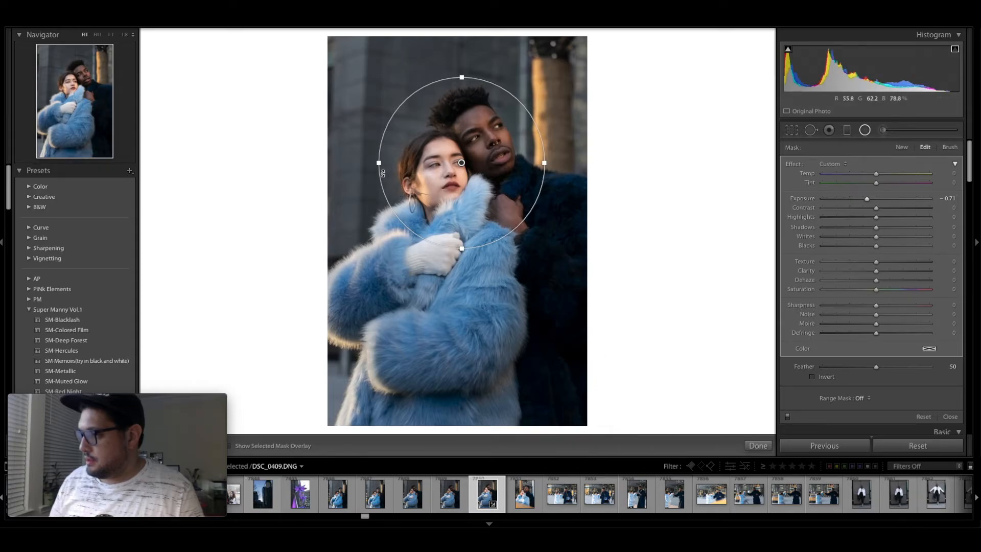
Enlarge the radial filter's ellipse in width and height around the couple, and compare the finished vignette with the before version.
{"action": "left_click_drag", "start_coordinate": [376, 162], "coordinate": [366, 162]}
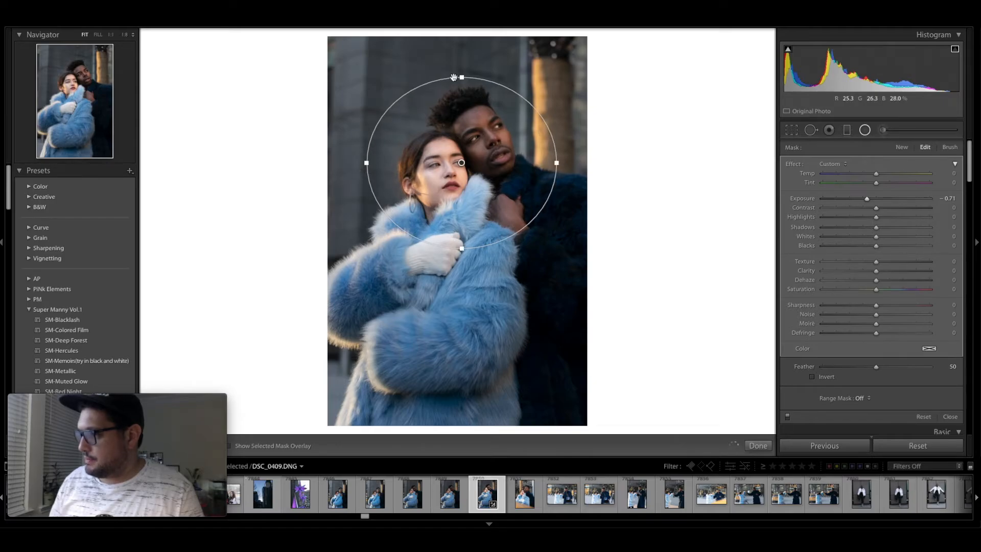
{"action": "left_click_drag", "start_coordinate": [461, 77], "coordinate": [462, 59]}
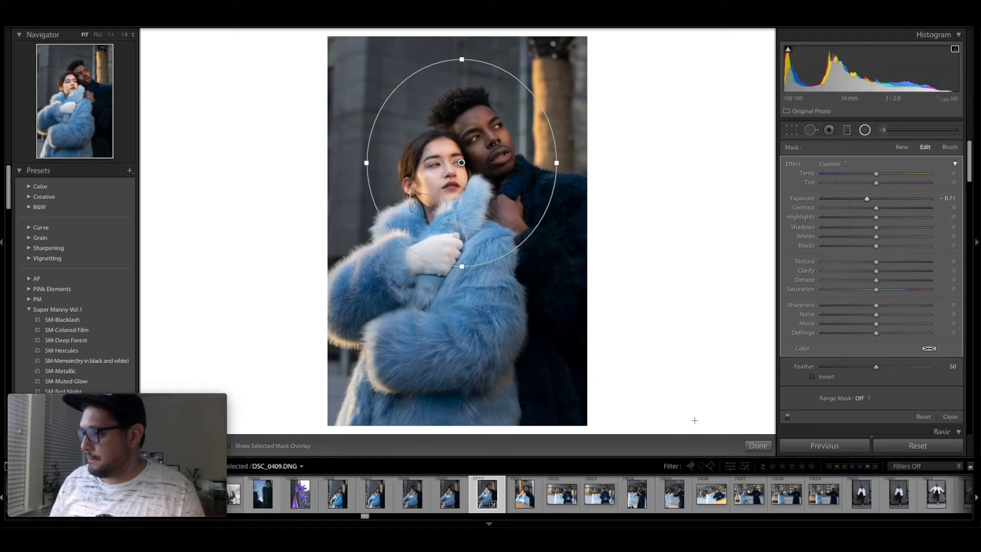
{"action": "left_click", "coordinate": [754, 446]}
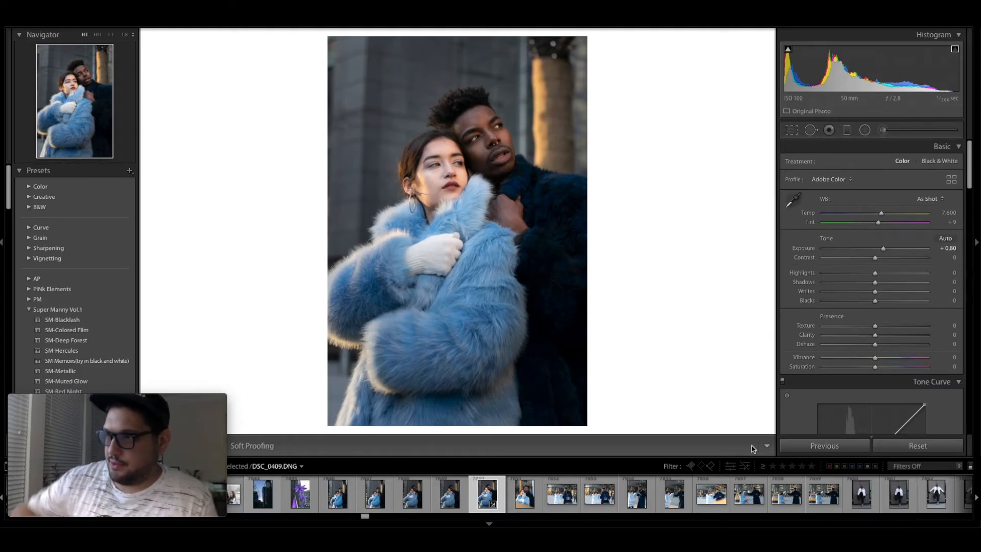
{"action": "key", "text": "backslash"}
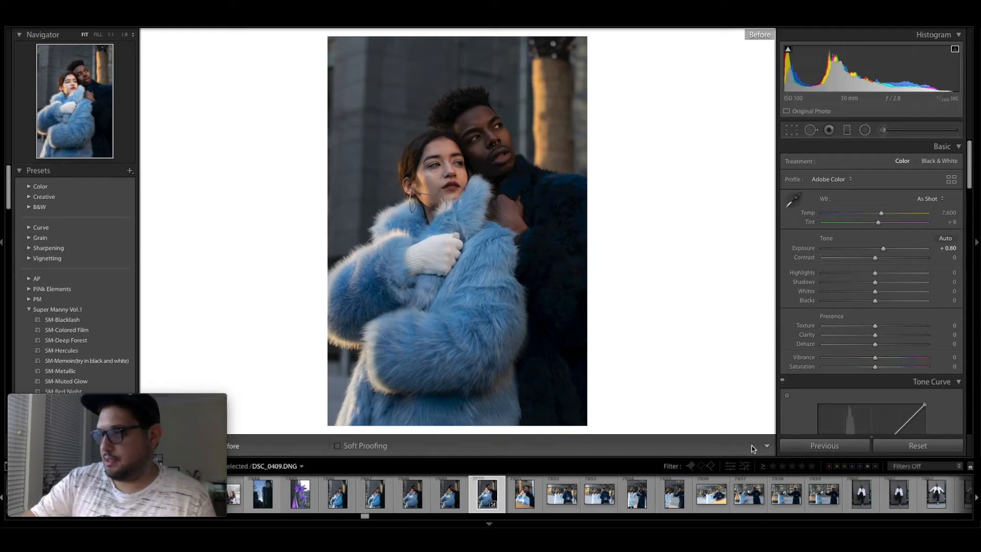
{"action": "key", "text": "backslash"}
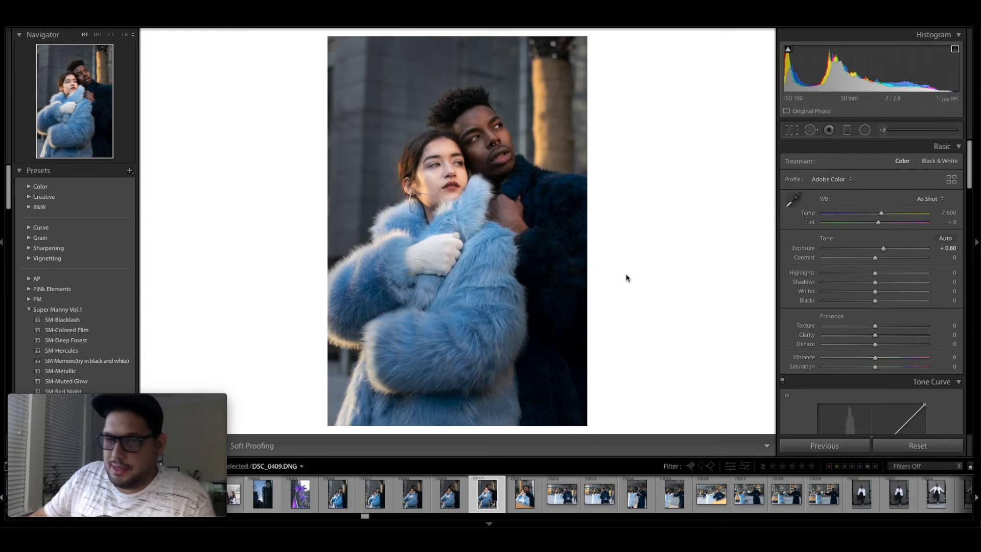
Warm the photo's white balance slightly by raising Temp to 7,804.
{"action": "left_click", "coordinate": [882, 214]}
{"action": "left_click_drag", "start_coordinate": [883, 216], "coordinate": [884, 217]}
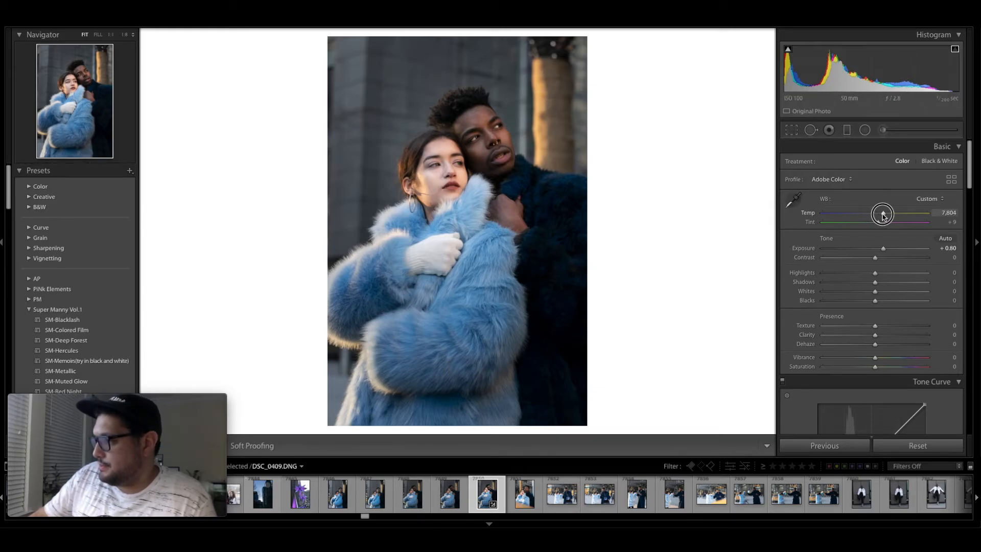